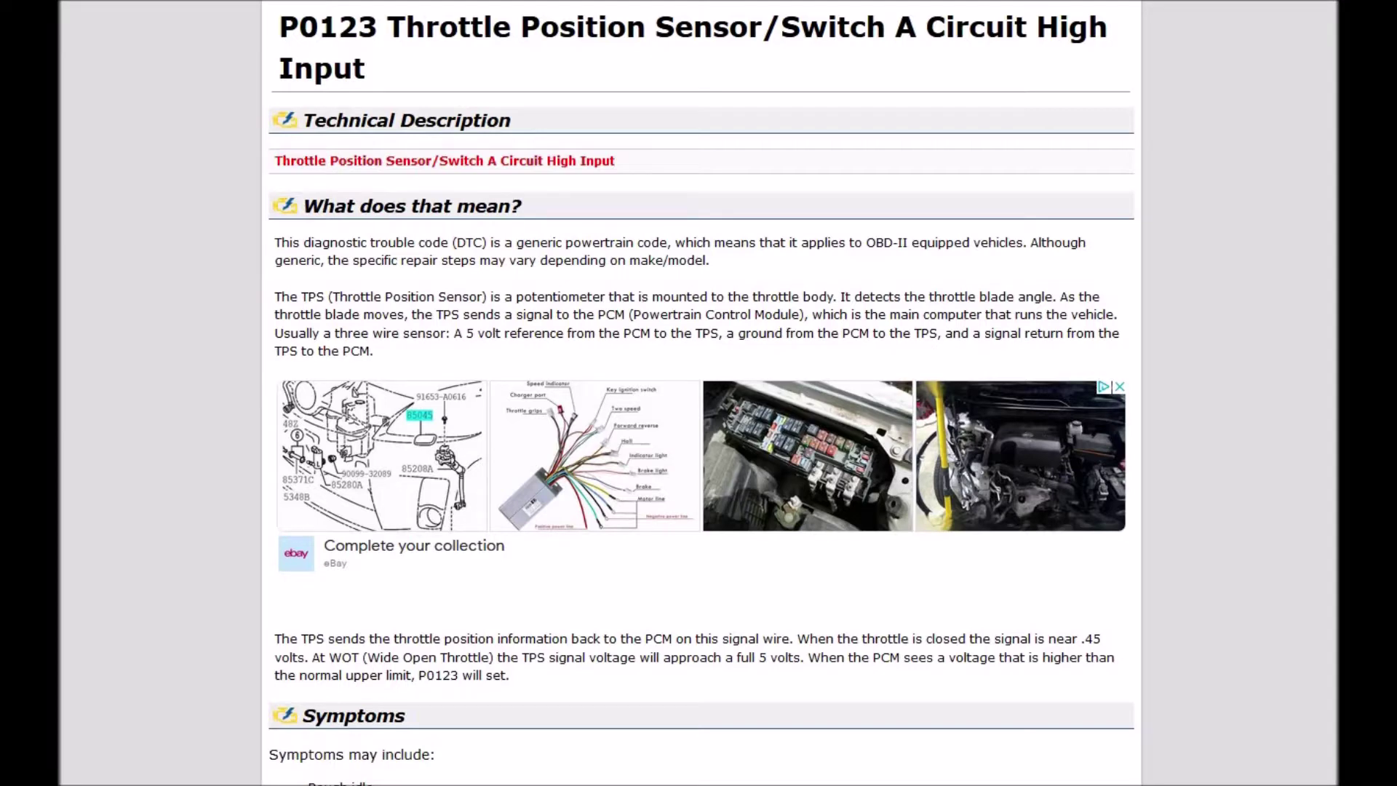
Highlight the P0123 code title, then the words 'Throttle Position Sensor', clearing each selection.
{"action": "left_click_drag", "start_coordinate": [389, 26], "coordinate": [372, 68]}
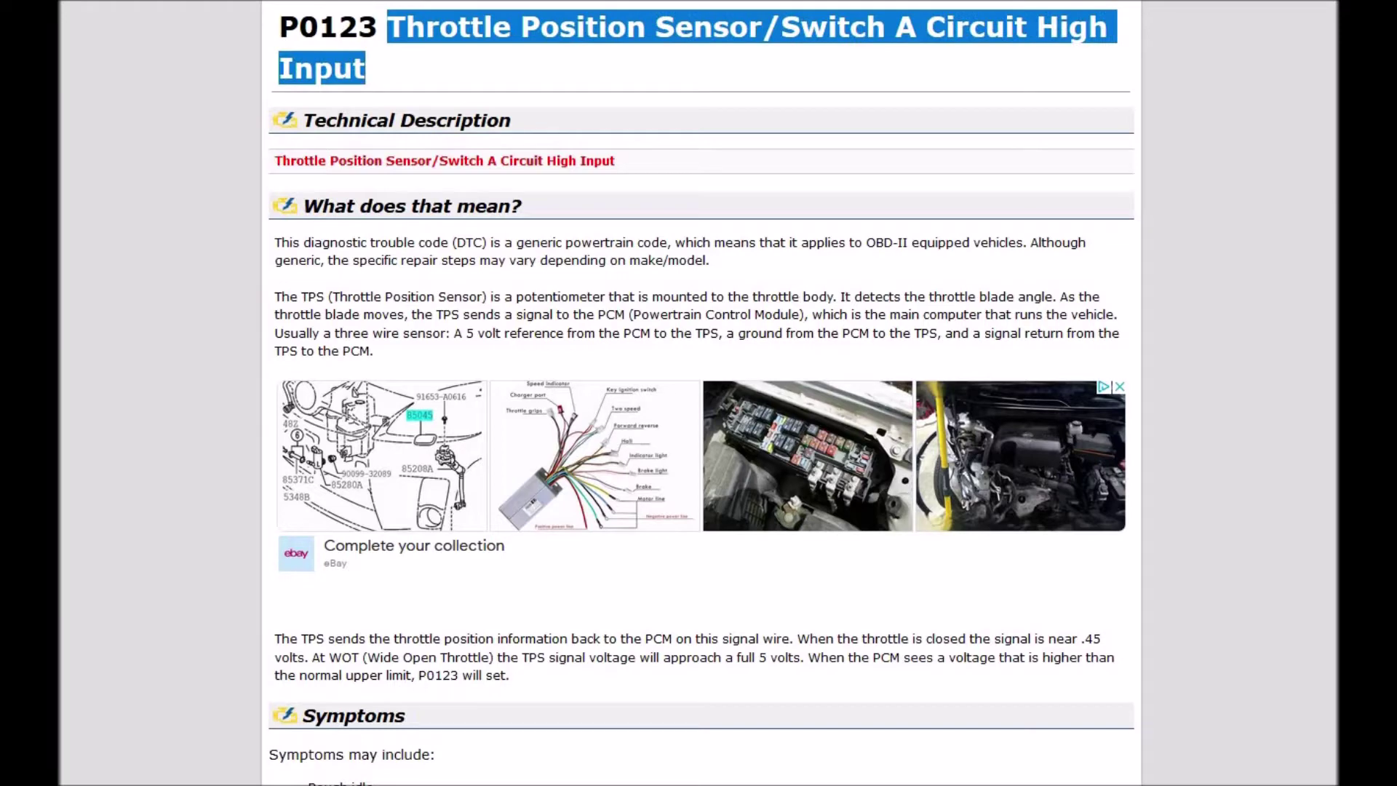
{"action": "left_click", "coordinate": [699, 589]}
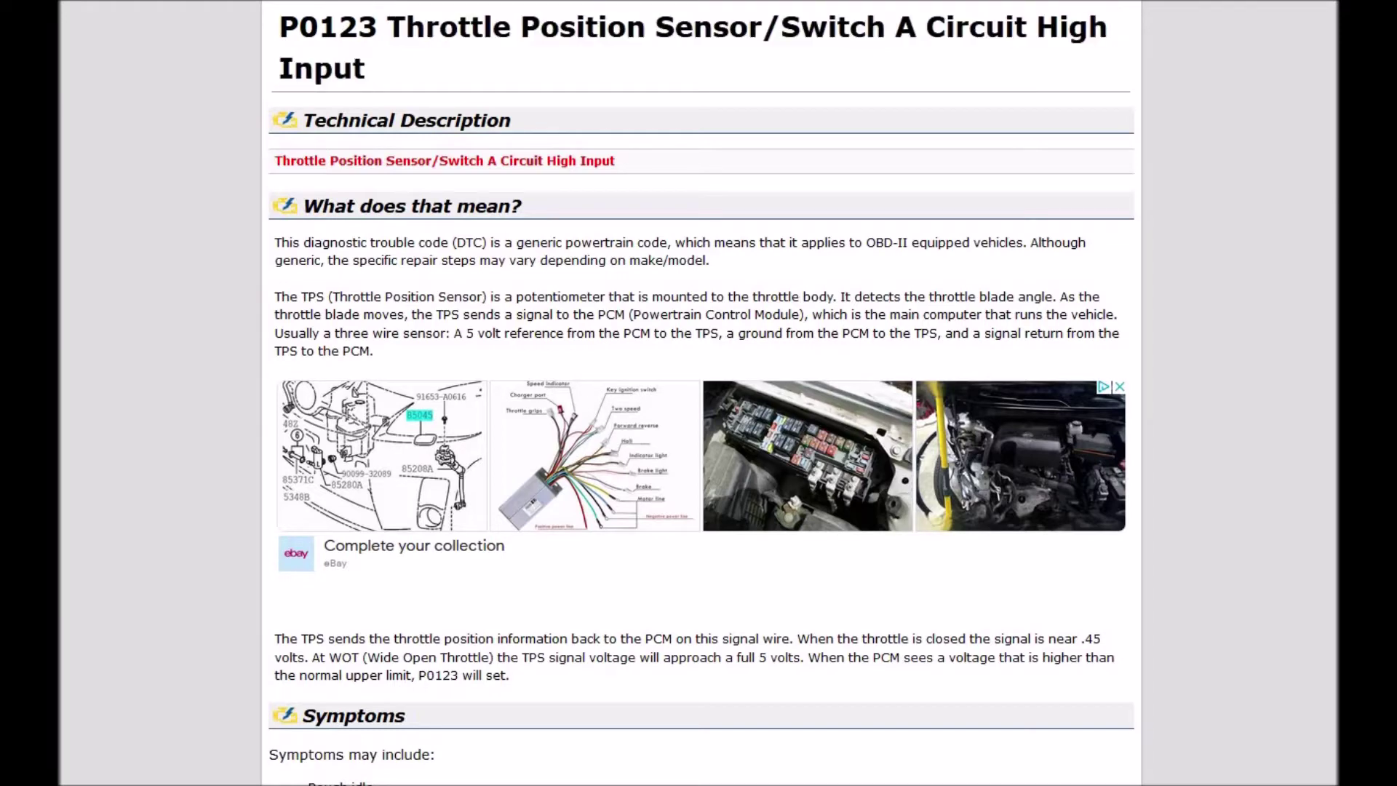
{"action": "left_click_drag", "start_coordinate": [388, 27], "coordinate": [762, 26]}
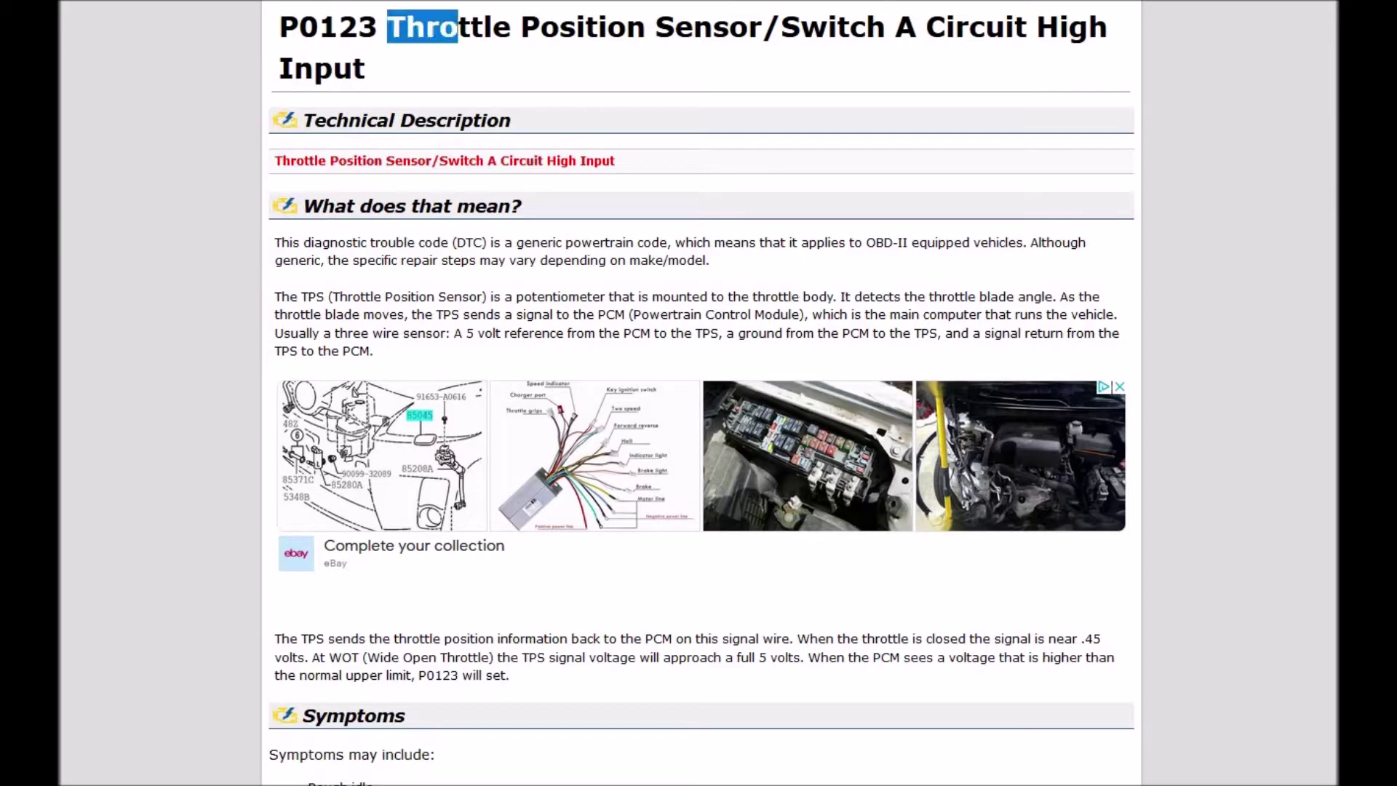
{"action": "left_click", "coordinate": [203, 231]}
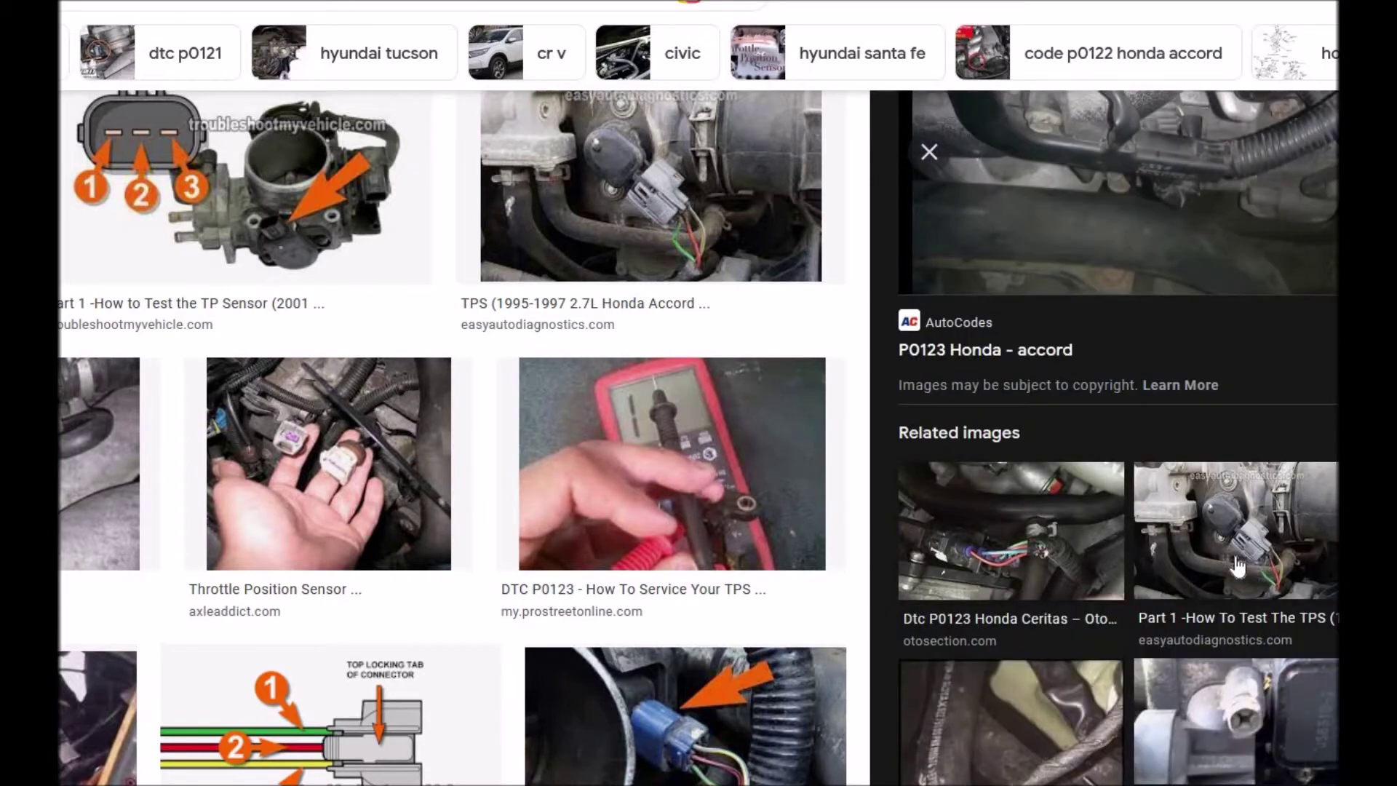
{"action": "scroll", "coordinate": [928, 458], "scroll_direction": "down", "scroll_amount": 1}
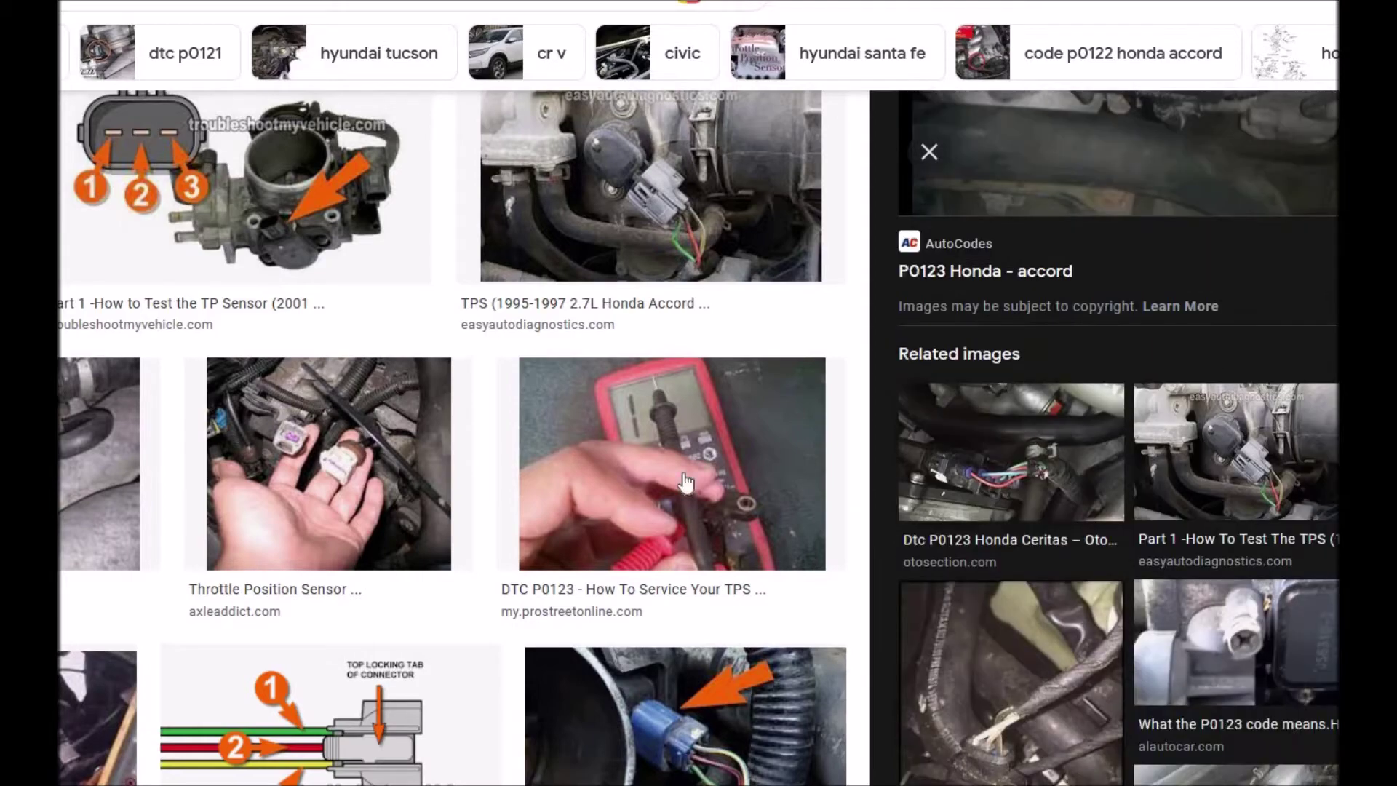
{"action": "scroll", "coordinate": [686, 481], "scroll_direction": "down", "scroll_amount": 3}
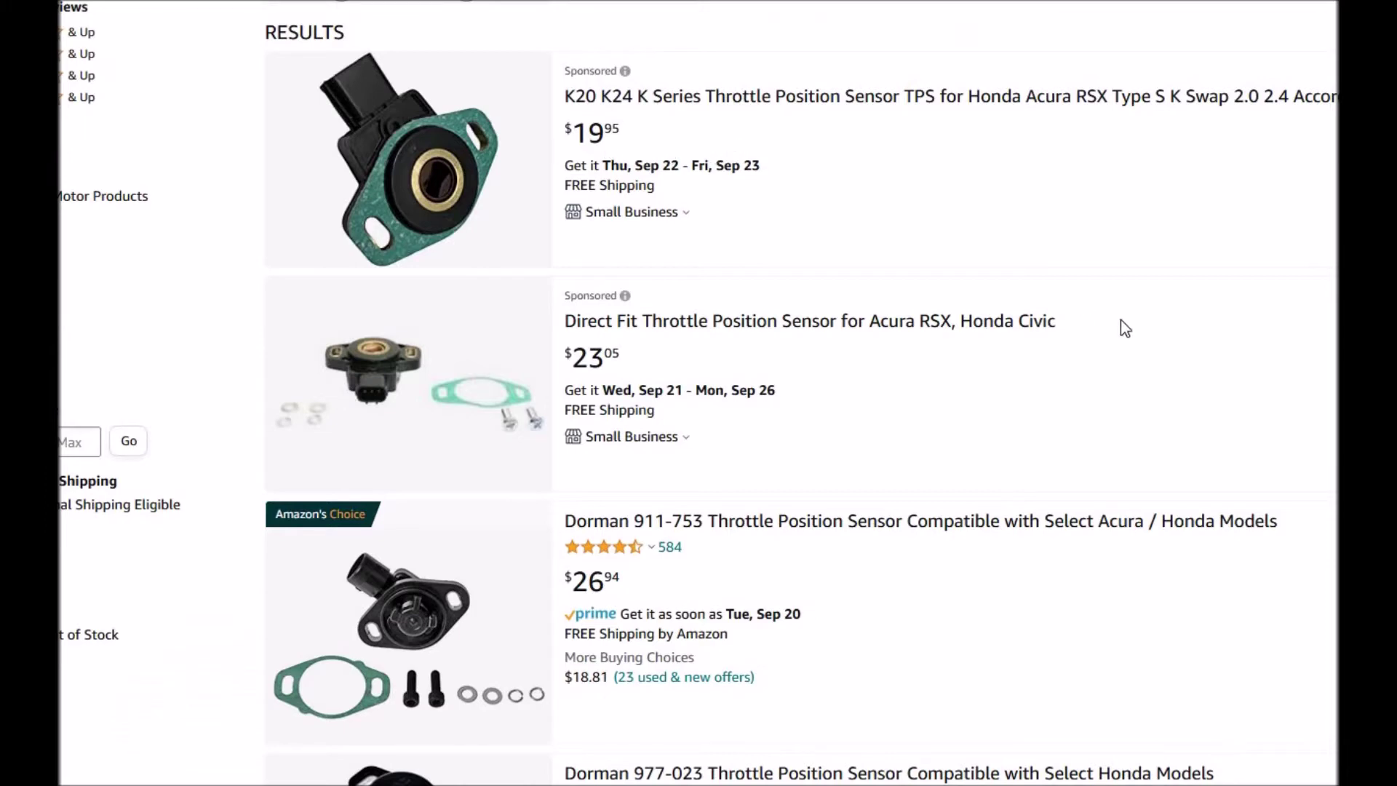
{"action": "scroll", "coordinate": [1266, 352], "scroll_direction": "down", "scroll_amount": 2}
{"action": "scroll", "coordinate": [1261, 347], "scroll_direction": "down", "scroll_amount": 2}
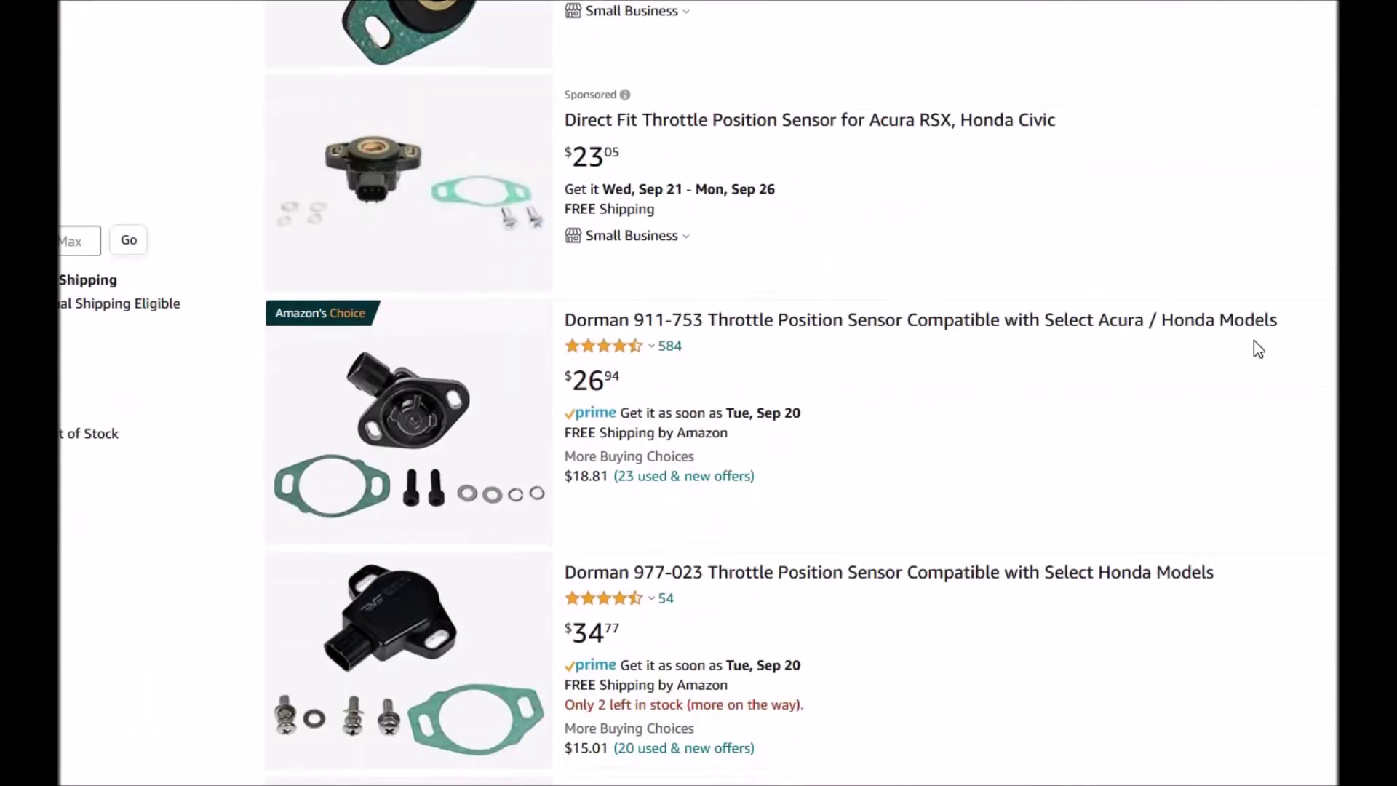
{"action": "scroll", "coordinate": [1254, 340], "scroll_direction": "down", "scroll_amount": 2}
{"action": "scroll", "coordinate": [1255, 339], "scroll_direction": "down", "scroll_amount": 1}
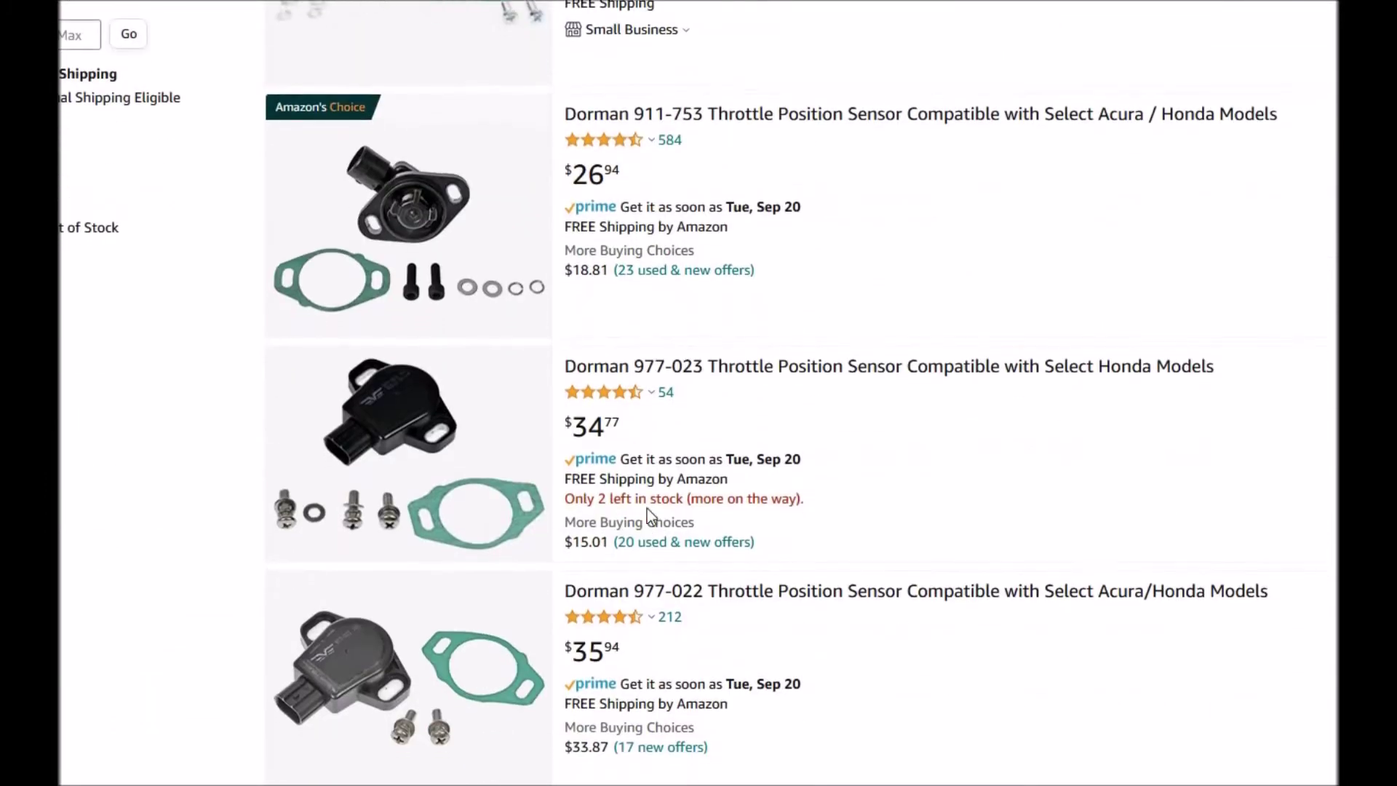
{"action": "scroll", "coordinate": [647, 508], "scroll_direction": "down", "scroll_amount": 1}
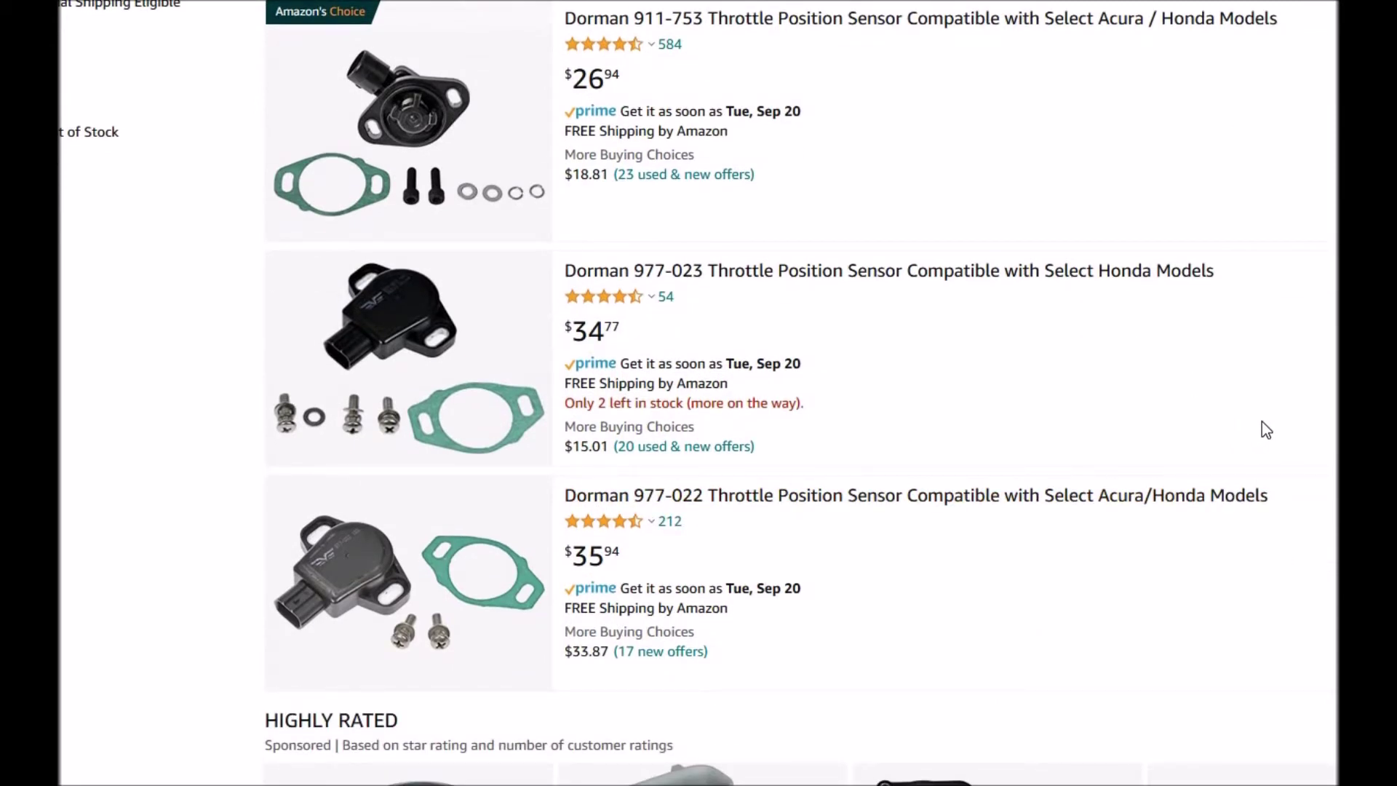
{"action": "scroll", "coordinate": [1271, 403], "scroll_direction": "up", "scroll_amount": 1}
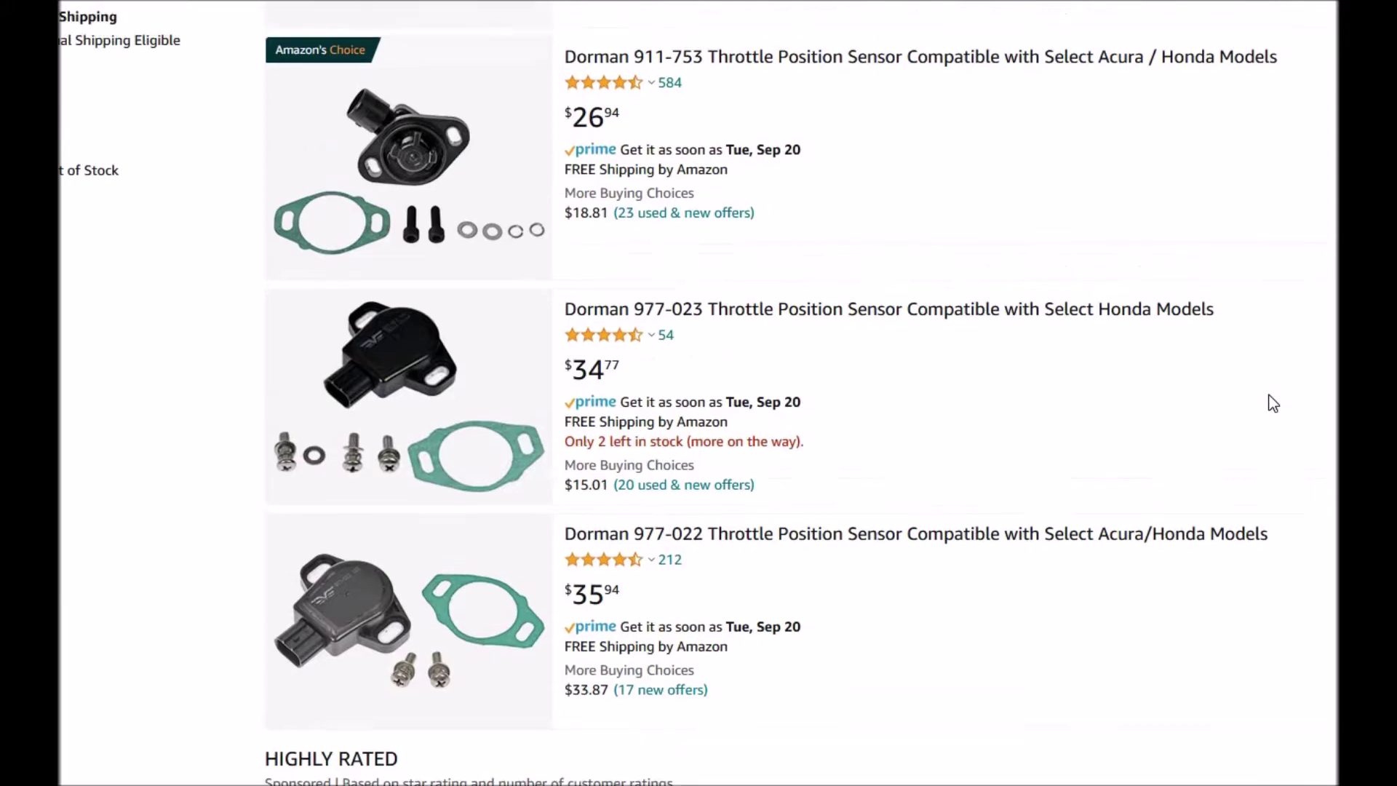
{"action": "scroll", "coordinate": [1272, 403], "scroll_direction": "up", "scroll_amount": 1}
{"action": "scroll", "coordinate": [1272, 402], "scroll_direction": "up", "scroll_amount": 1}
{"action": "scroll", "coordinate": [1272, 403], "scroll_direction": "up", "scroll_amount": 2}
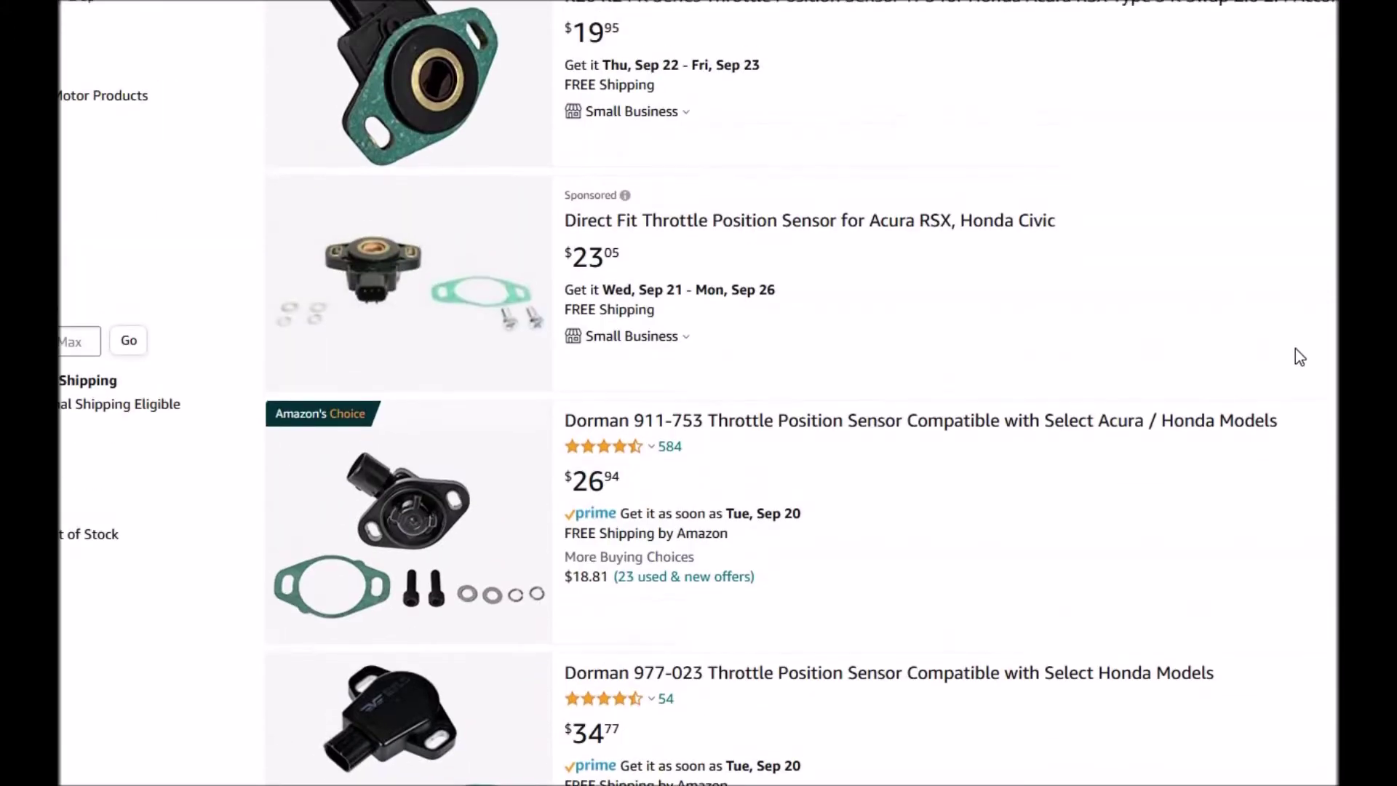
{"action": "scroll", "coordinate": [1271, 403], "scroll_direction": "up", "scroll_amount": 2}
{"action": "scroll", "coordinate": [1217, 321], "scroll_direction": "down", "scroll_amount": 2}
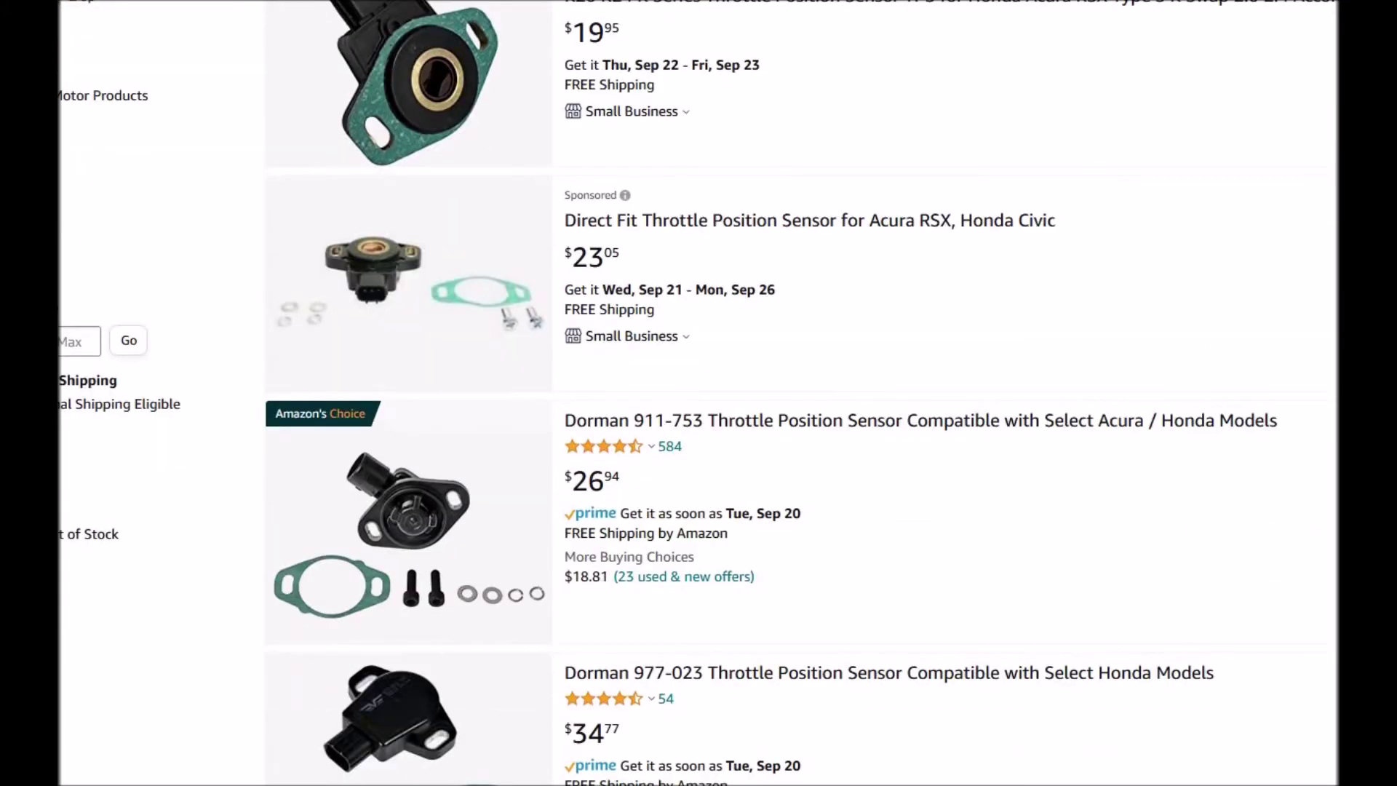